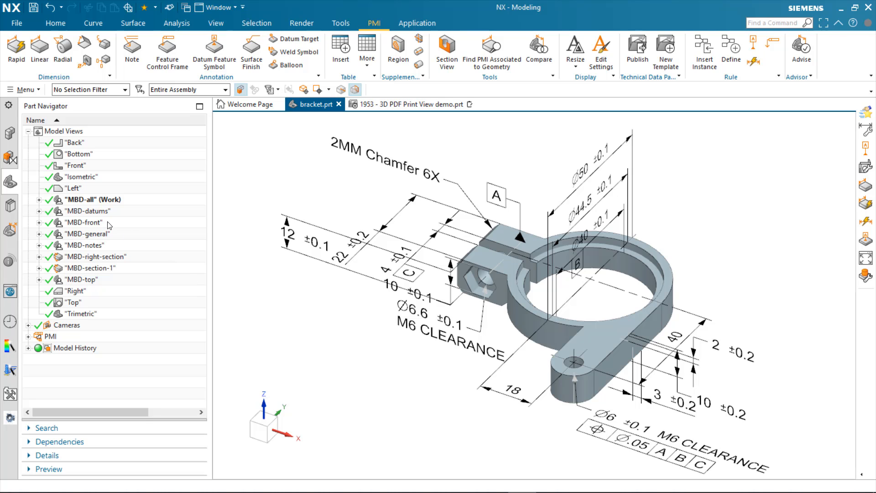
# Step: Review the bracket's MBD views from MBD-front through MBD-section-1, returning to MBD-all
pyautogui.doubleClick(95, 213)
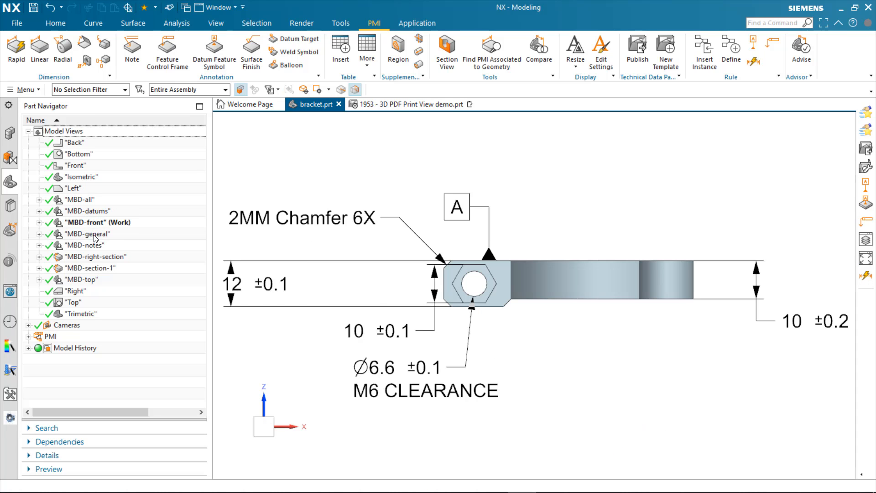
pyautogui.doubleClick(95, 234)
pyautogui.doubleClick(95, 249)
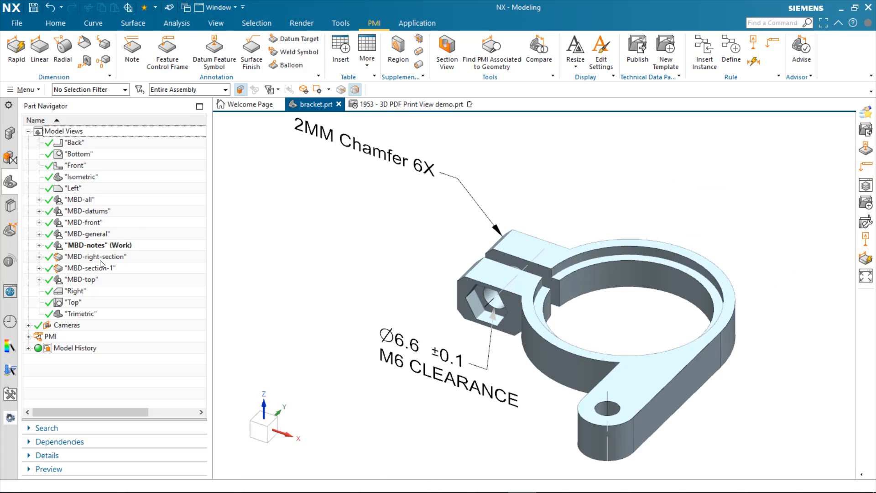
pyautogui.doubleClick(100, 261)
pyautogui.doubleClick(98, 268)
pyautogui.doubleClick(93, 291)
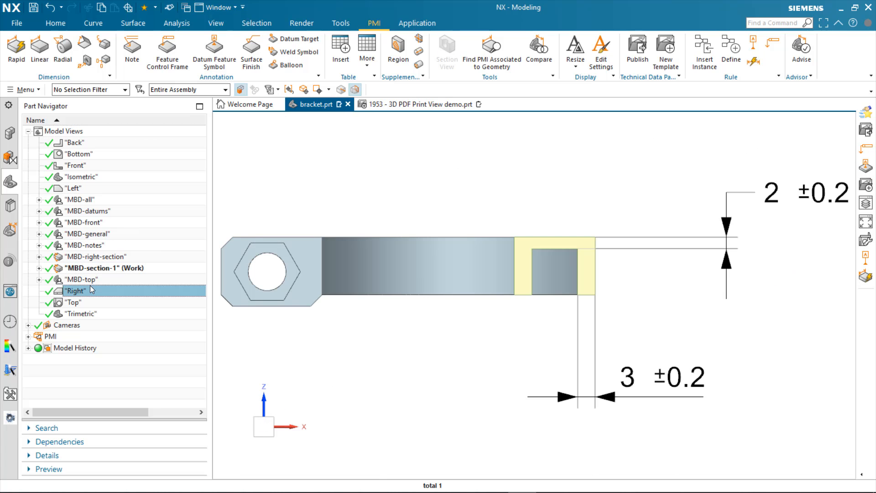
pyautogui.doubleClick(82, 200)
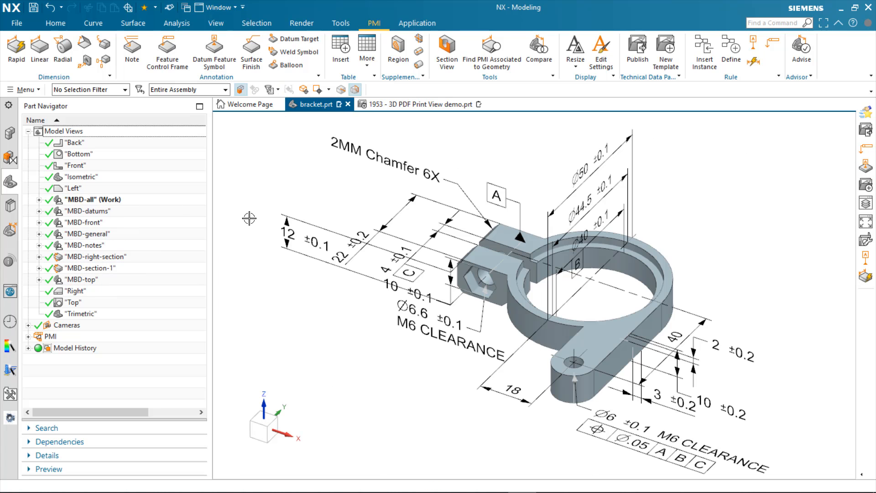
# Step: Add a 50 by 70 Print View between the two existing frames of the 1953 - 3D PDF Print View demo.prt template
pyautogui.click(402, 104)
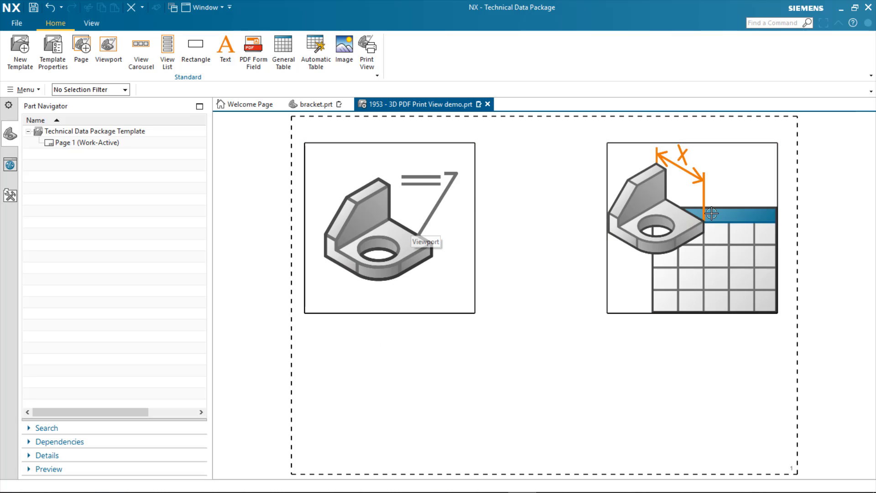
pyautogui.click(371, 49)
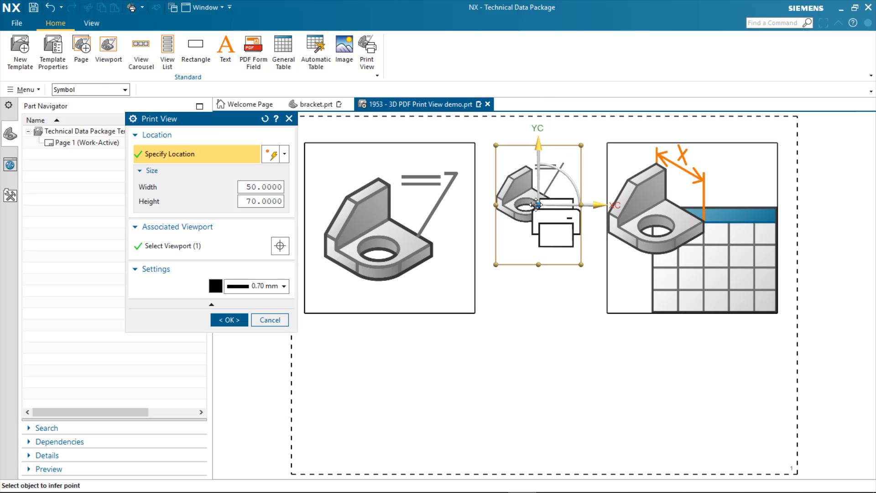
pyautogui.click(536, 205)
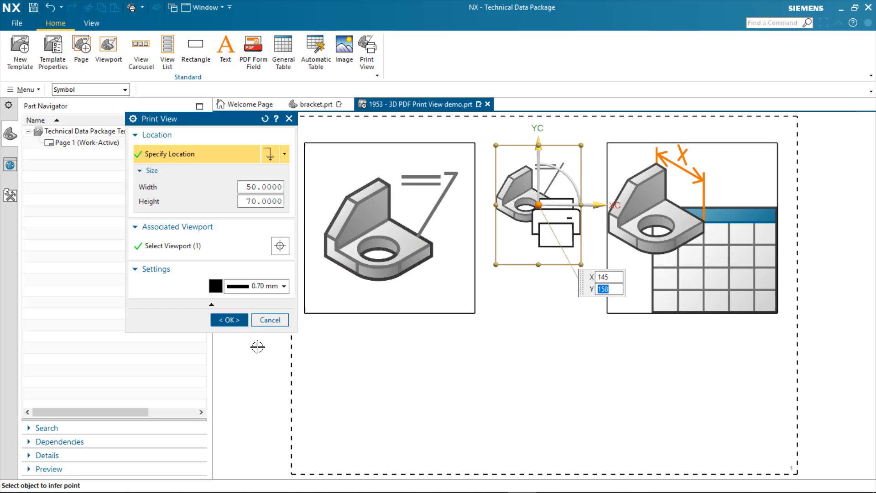
pyautogui.click(228, 320)
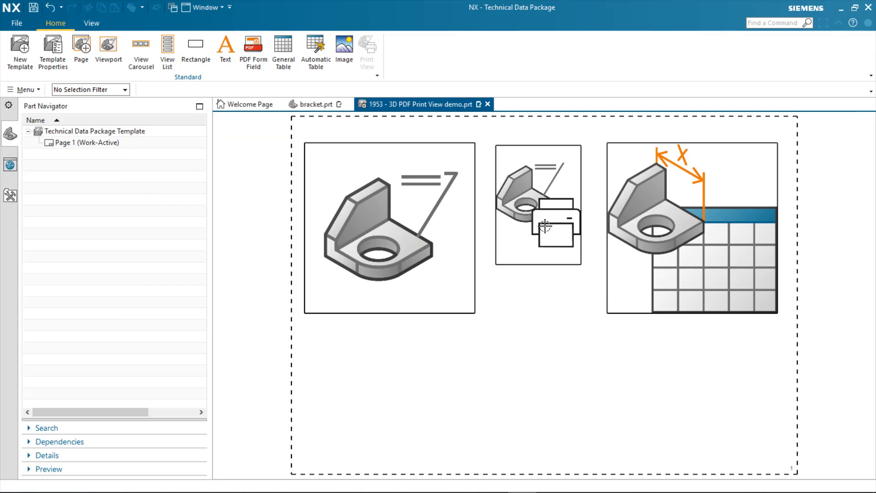
pyautogui.moveTo(544, 218); pyautogui.dragTo(549, 215)
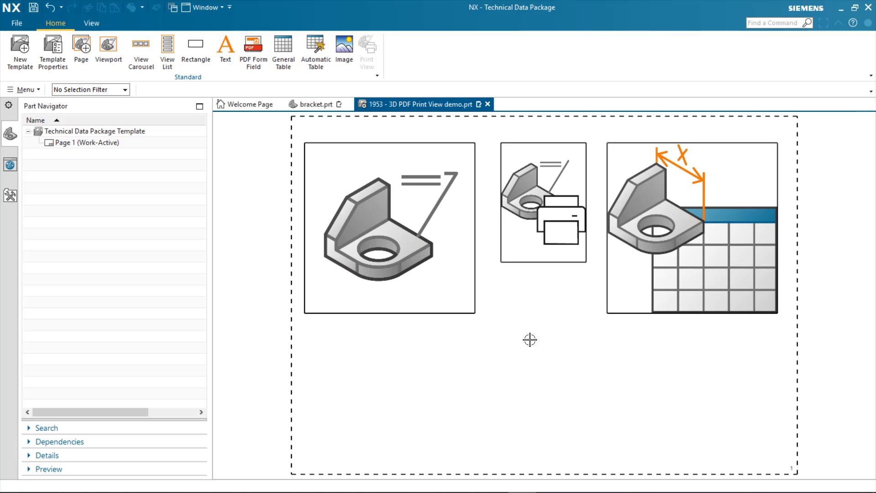
# Step: Publish bracket.prt as a 3D PDF technical data package using the 3D PDF Print View template
pyautogui.click(314, 103)
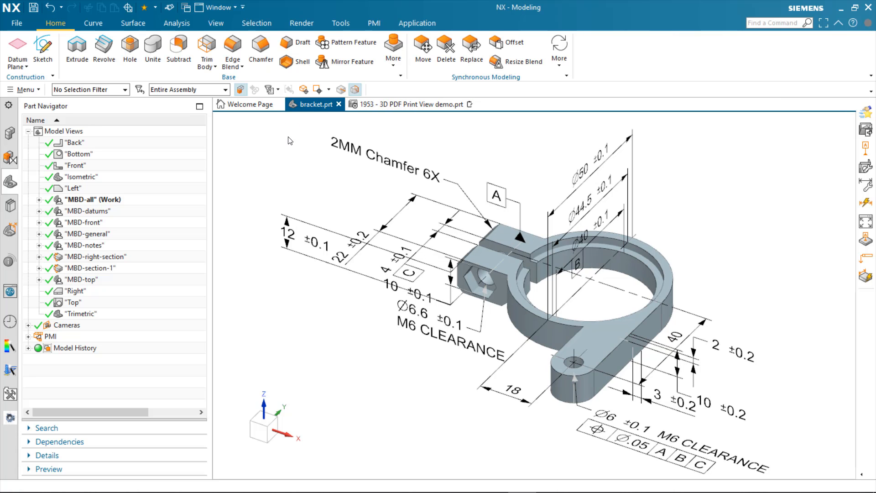
pyautogui.click(374, 23)
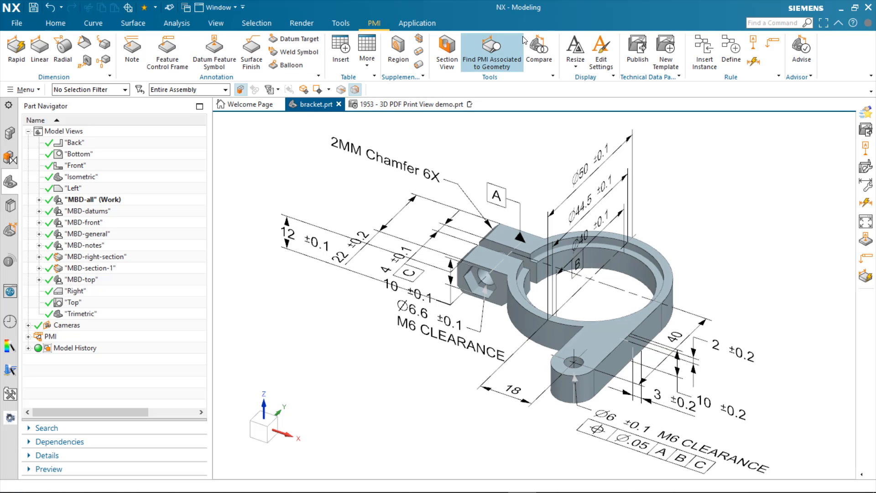
pyautogui.click(638, 51)
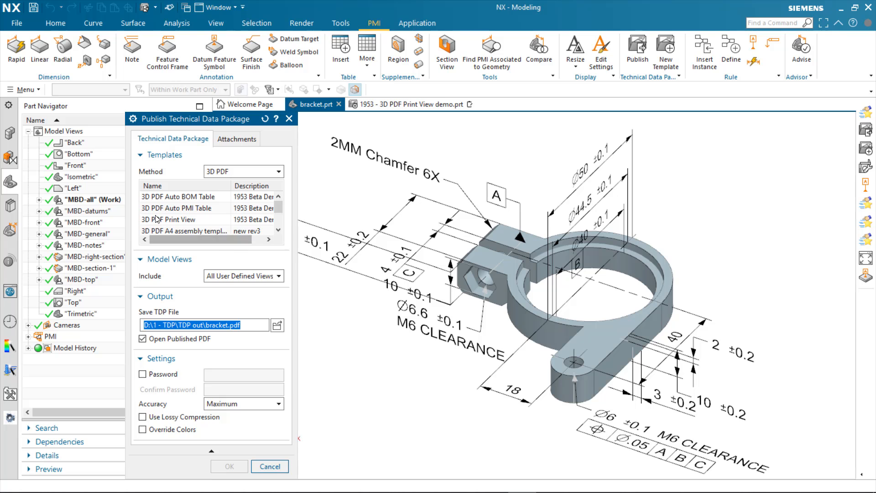
pyautogui.click(170, 222)
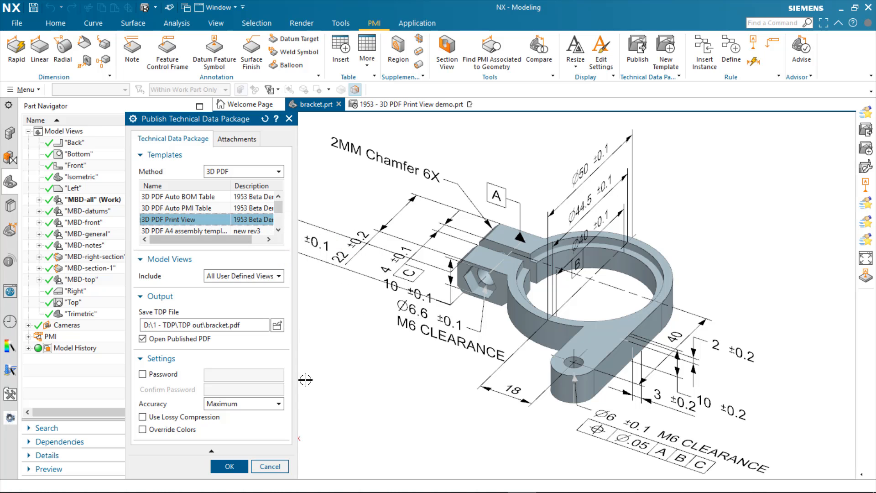
pyautogui.click(232, 464)
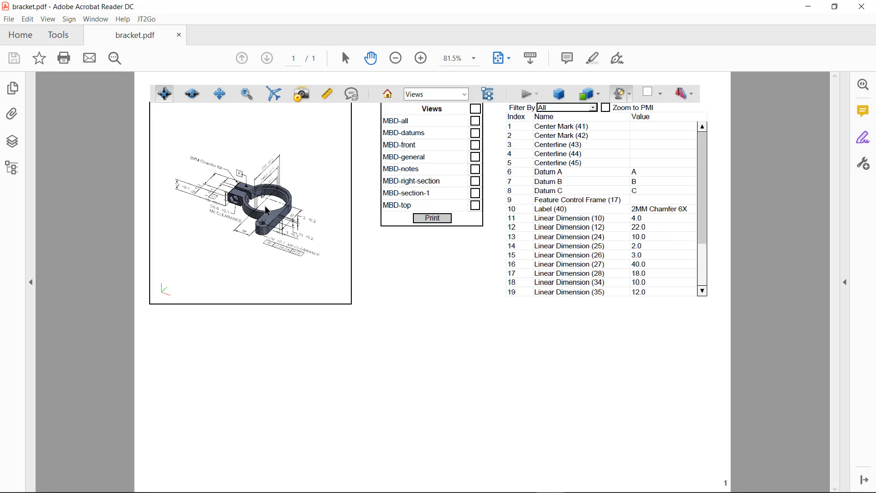
# Step: Examine the 3D model in the published bracket.pdf and inspect its annotations through the PMI table
pyautogui.scroll(3, 248, 193)
pyautogui.moveTo(240, 179)
pyautogui.mouseDown()
pyautogui.moveTo(205, 248)
pyautogui.moveTo(239, 150)
pyautogui.moveTo(239, 185)
pyautogui.mouseUp()
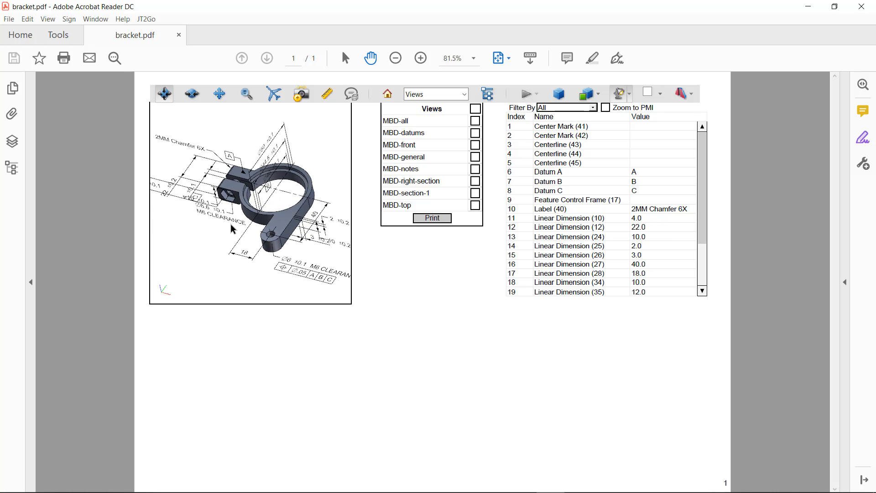
pyautogui.scroll(-1, 233, 223)
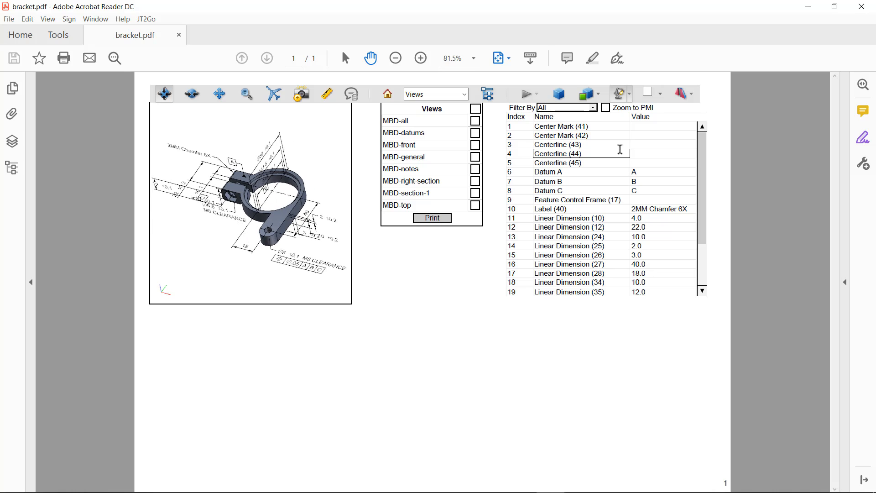
pyautogui.scroll(-2, 568, 151)
pyautogui.click(557, 163)
pyautogui.click(558, 172)
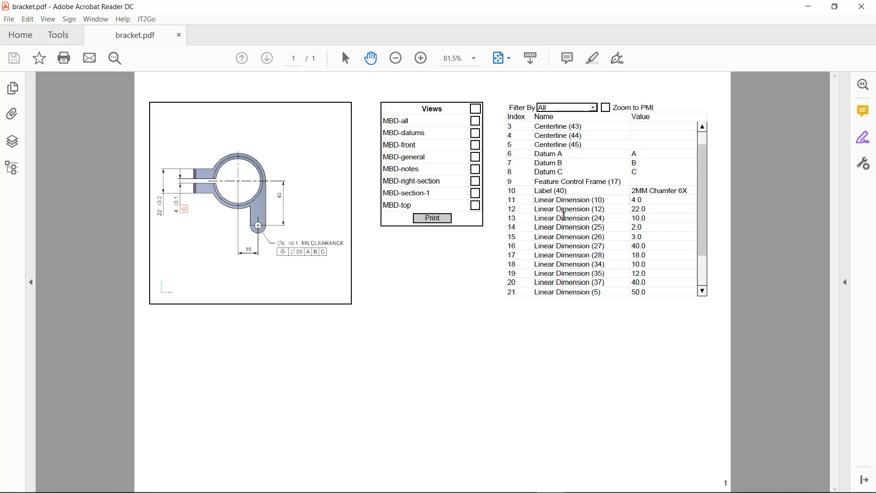
pyautogui.scroll(-5, 563, 228)
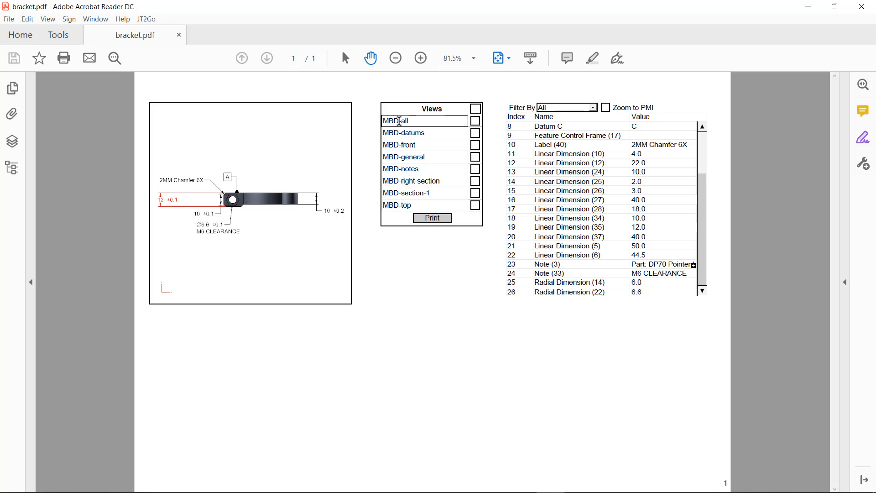
# Step: View each saved model view in the PDF in order, from MBD-all to MBD-top
pyautogui.click(403, 121)
pyautogui.click(401, 133)
pyautogui.click(404, 145)
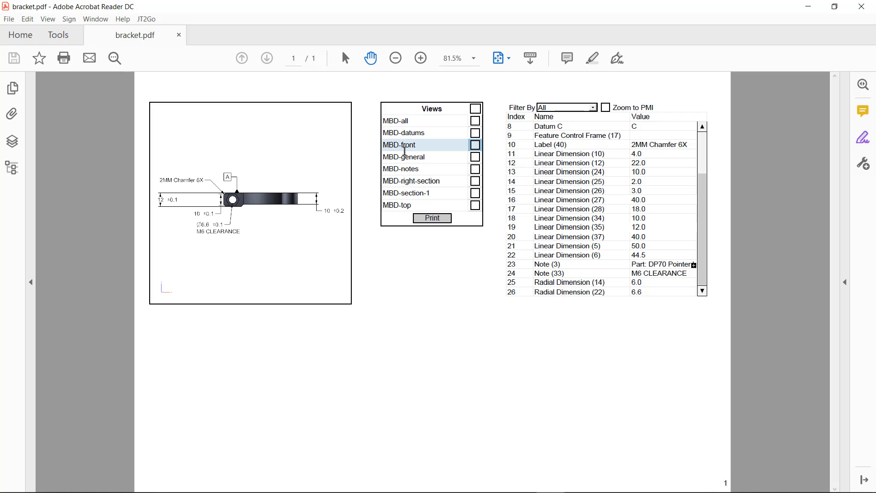
pyautogui.click(405, 157)
pyautogui.click(406, 168)
pyautogui.click(406, 181)
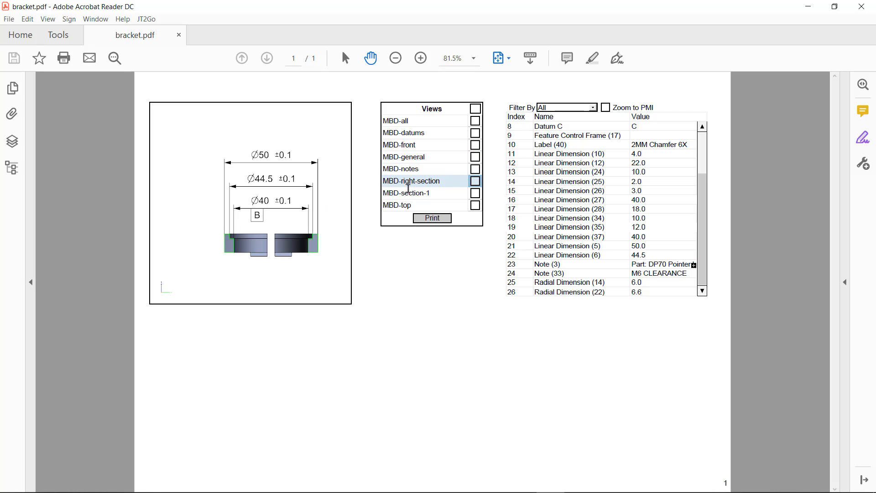
pyautogui.click(405, 194)
pyautogui.click(402, 204)
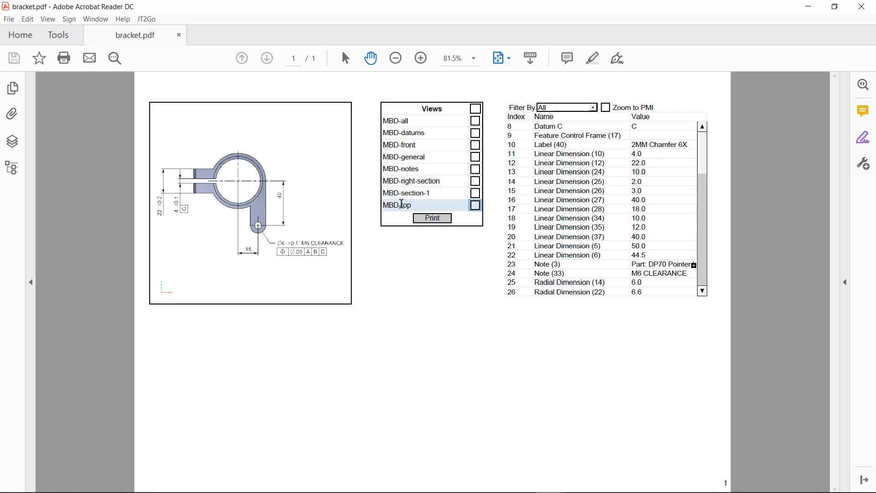
# Step: Go back through the saved views from MBD-section-1 to MBD-front
pyautogui.click(402, 193)
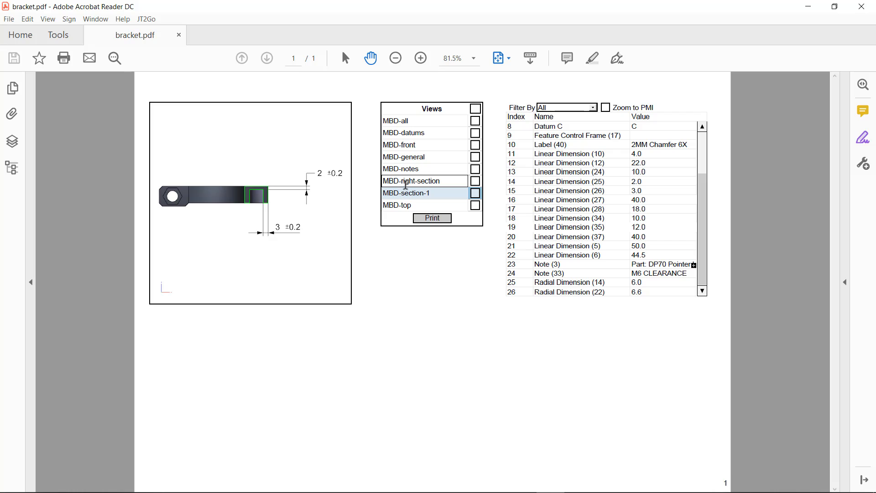
pyautogui.click(409, 181)
pyautogui.click(408, 168)
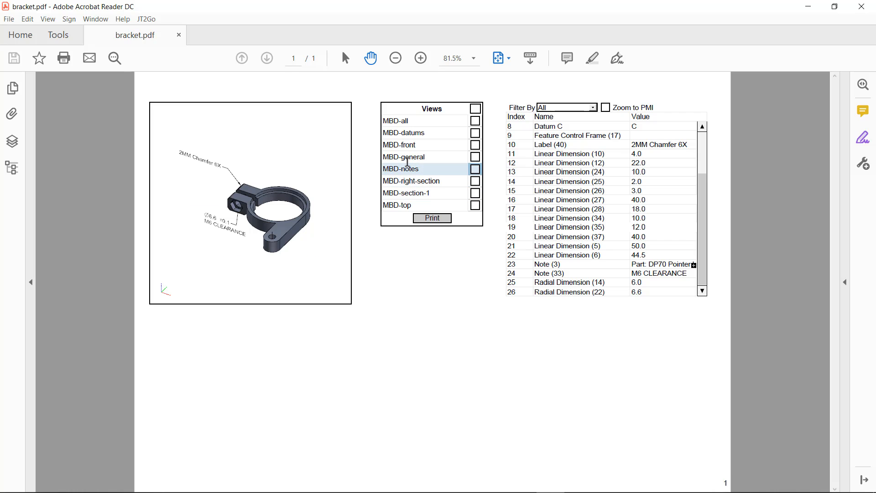
pyautogui.click(409, 156)
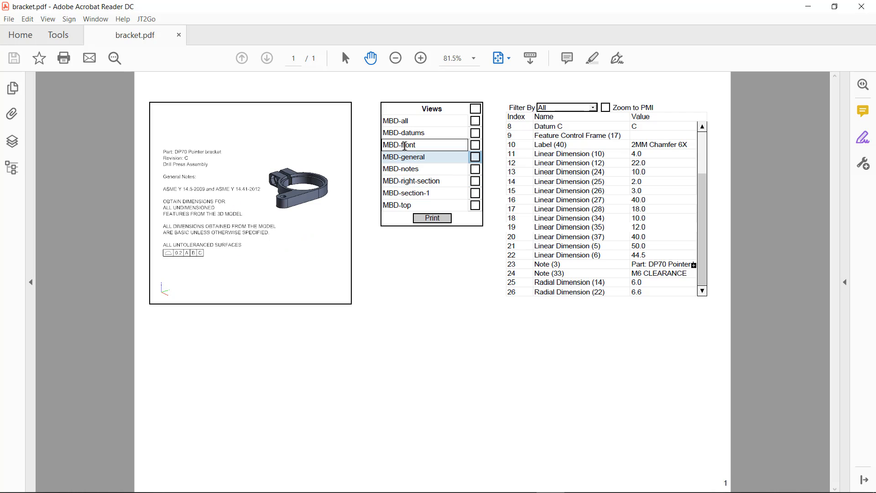
pyautogui.click(405, 145)
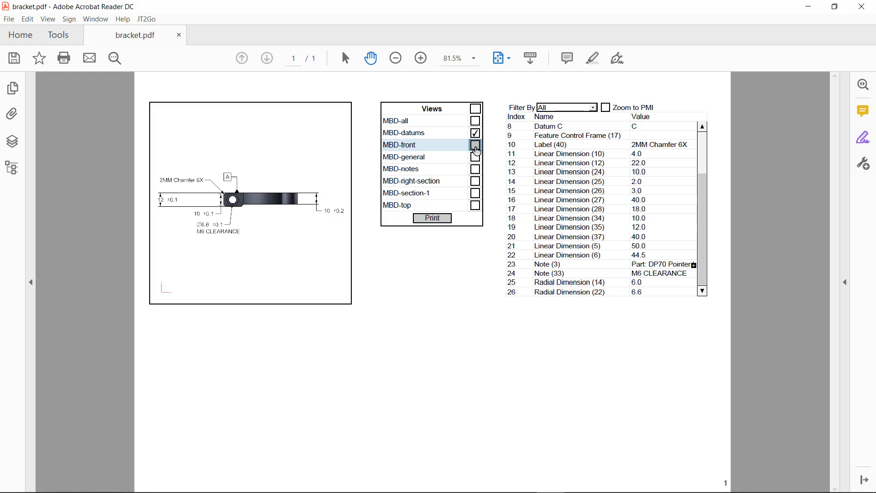
# Step: Try marking individual views for printing, including MBD-front and MBD-general, and toggle the selection of all views on and off
pyautogui.click(475, 145)
pyautogui.click(475, 157)
pyautogui.click(475, 183)
pyautogui.click(475, 110)
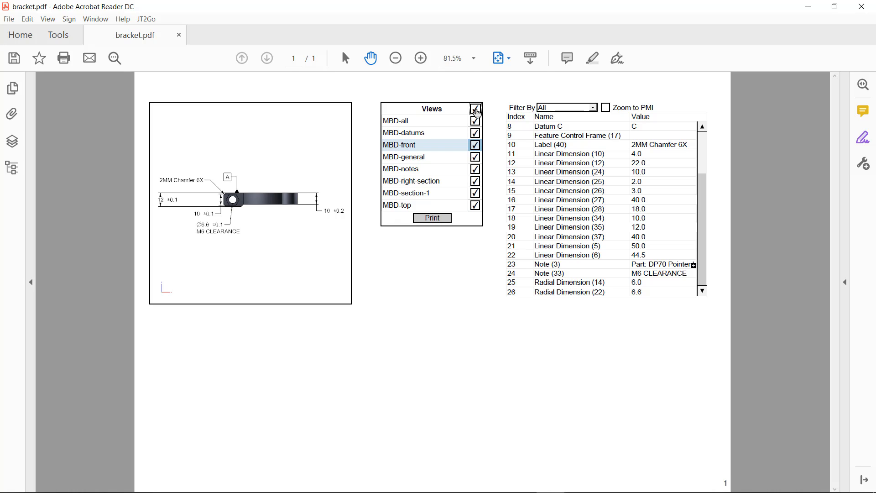
pyautogui.click(477, 111)
# Step: Print only the MBD-all and MBD-datums views with Microsoft Print to PDF
pyautogui.click(475, 133)
pyautogui.click(475, 121)
pyautogui.click(455, 181)
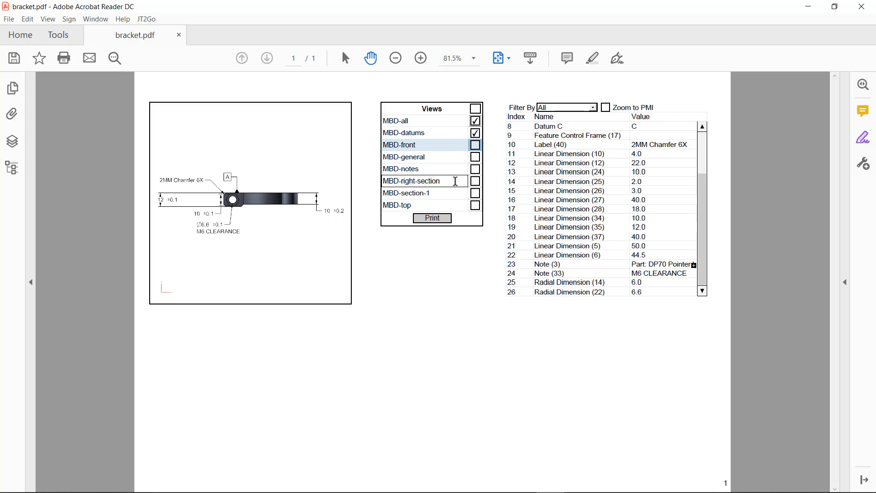
pyautogui.click(442, 219)
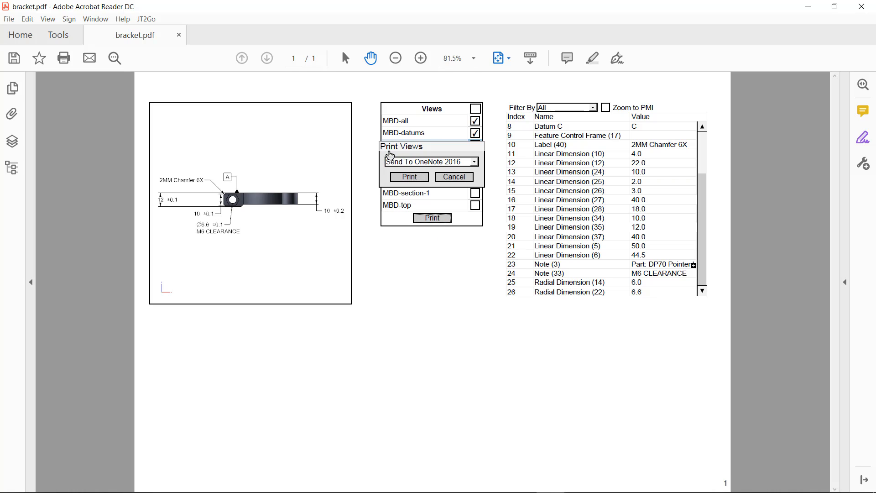
pyautogui.click(475, 162)
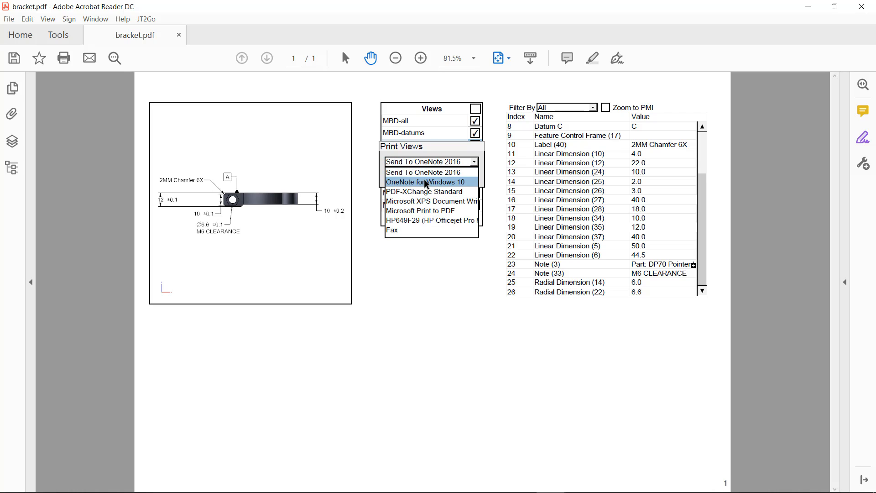
pyautogui.click(429, 211)
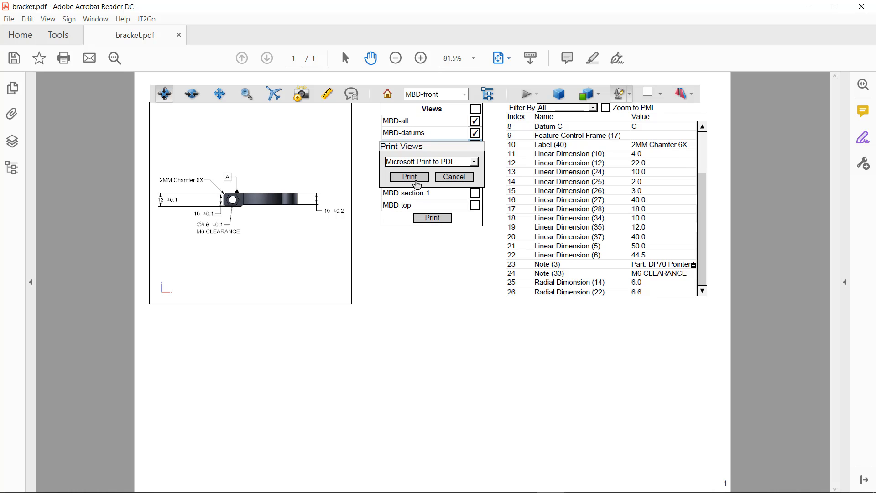
pyautogui.click(417, 179)
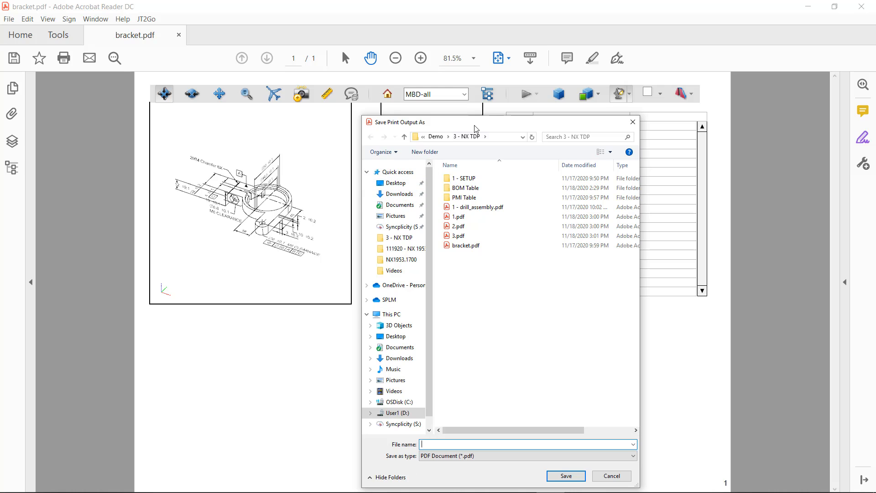
# Step: Save the two printed views in the 3 - NX TDP folder, MBD-all as a.pdf and MBD-datums as b
pyautogui.moveTo(481, 127); pyautogui.dragTo(572, 176)
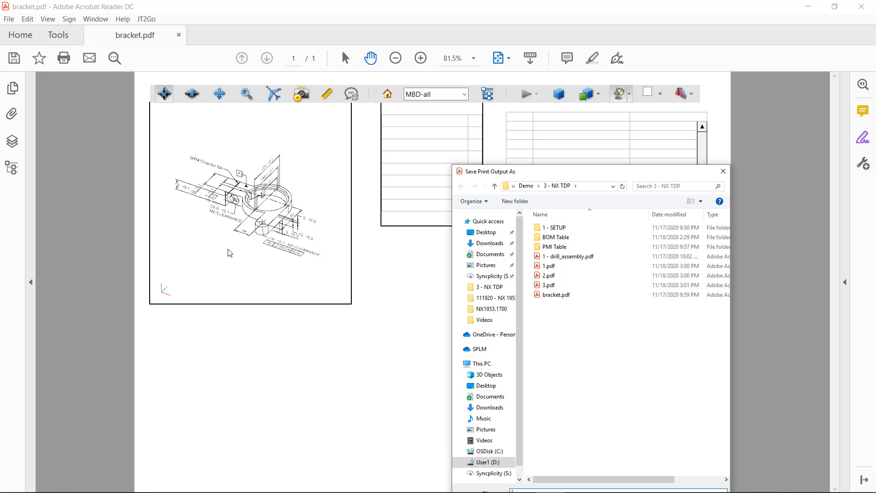
pyautogui.moveTo(571, 171); pyautogui.dragTo(460, 76)
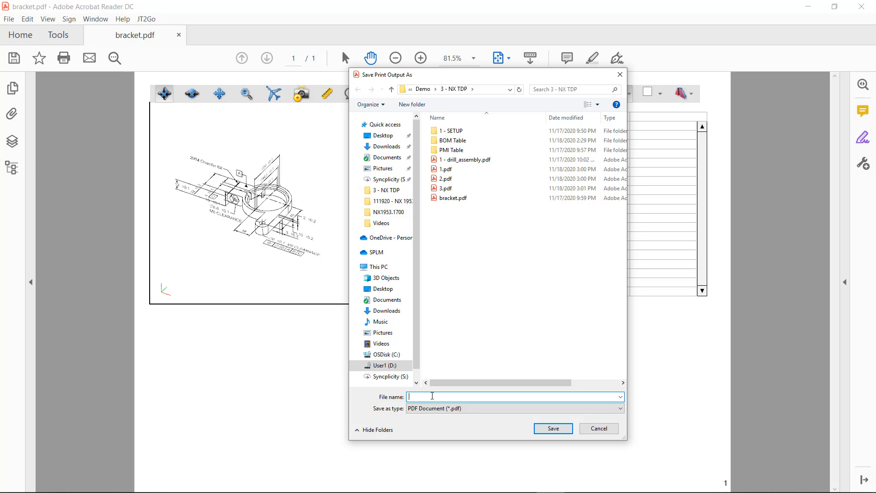
pyautogui.click(555, 429)
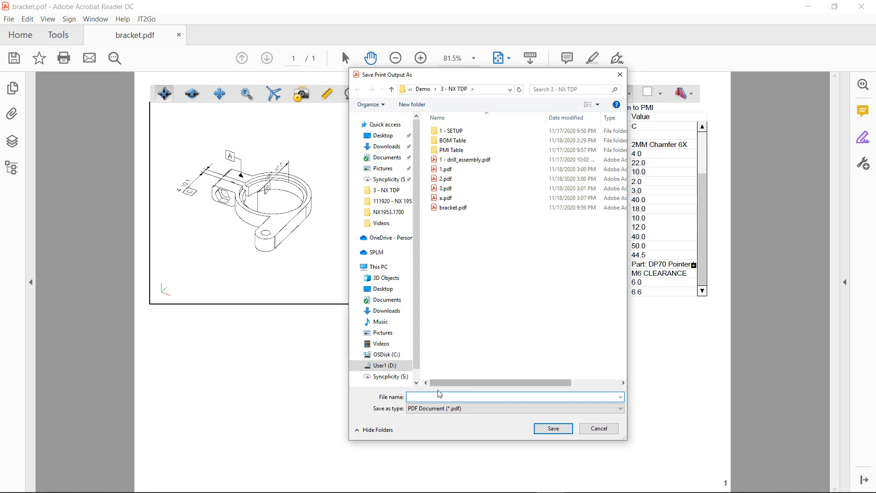
pyautogui.write('b')
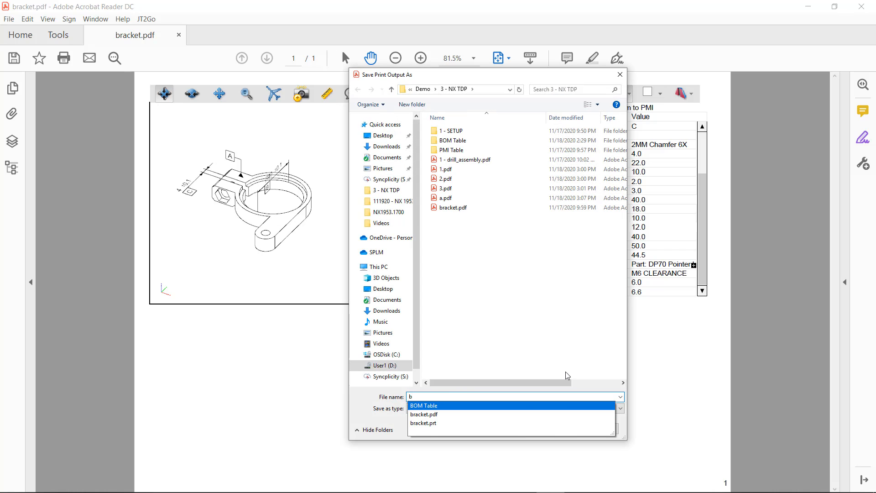
pyautogui.click(512, 360)
pyautogui.click(554, 430)
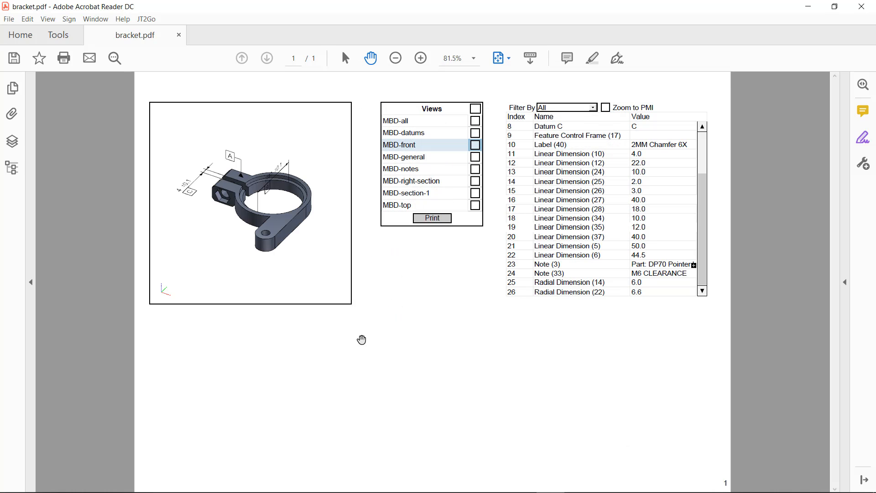
pyautogui.moveTo(343, 285)
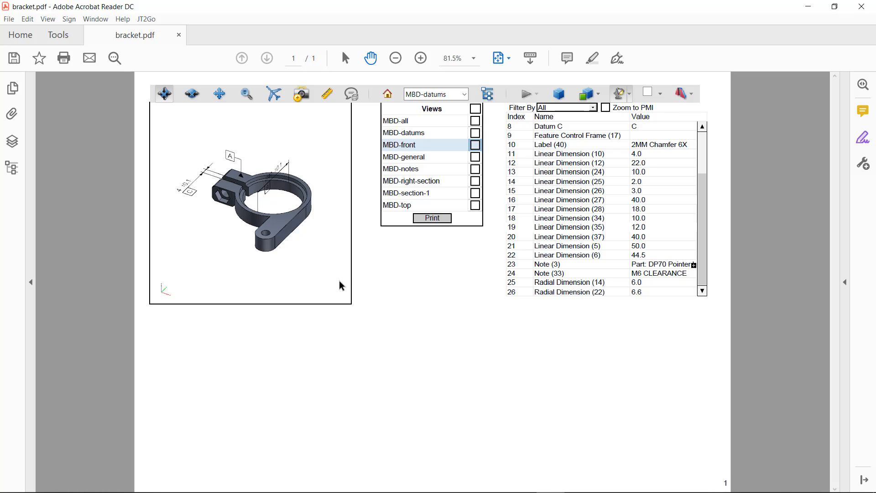